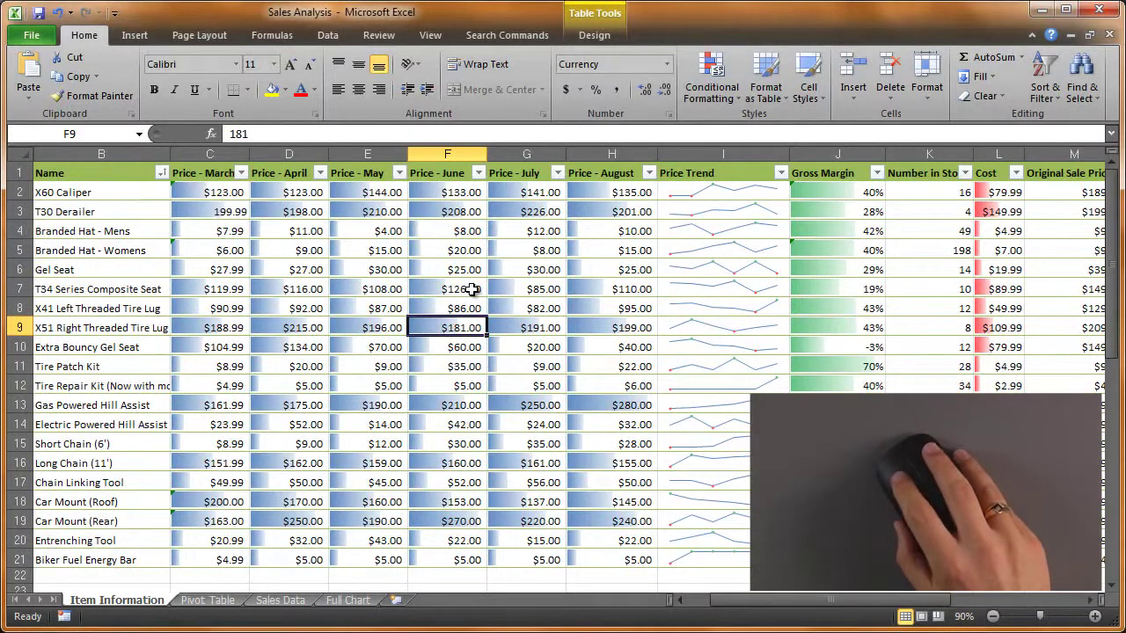
- Show and dismiss cell F7's shortcut menu, then scroll the sheet in every direction
right_click(472, 289)
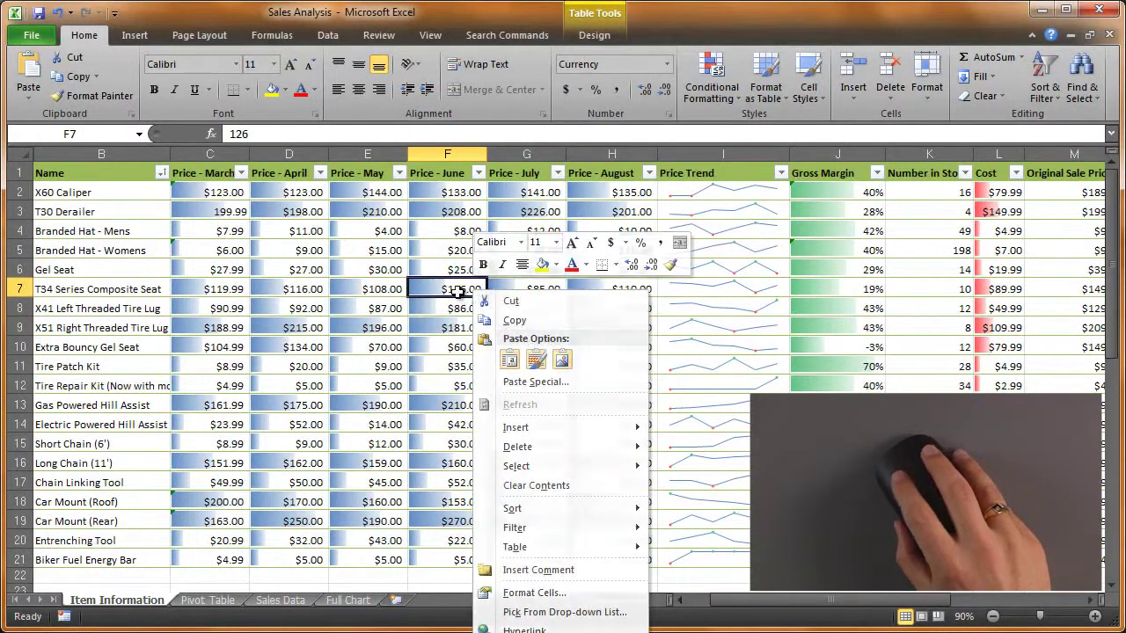
key("Escape")
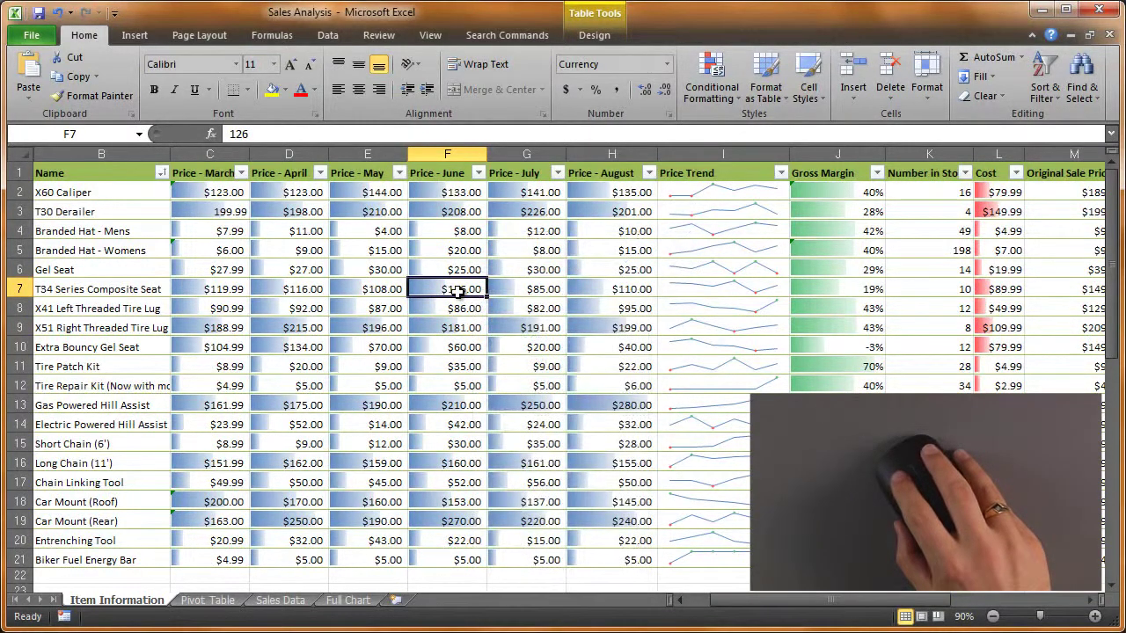
scroll(458, 292, "down", 2)
scroll(458, 292, "down", 3)
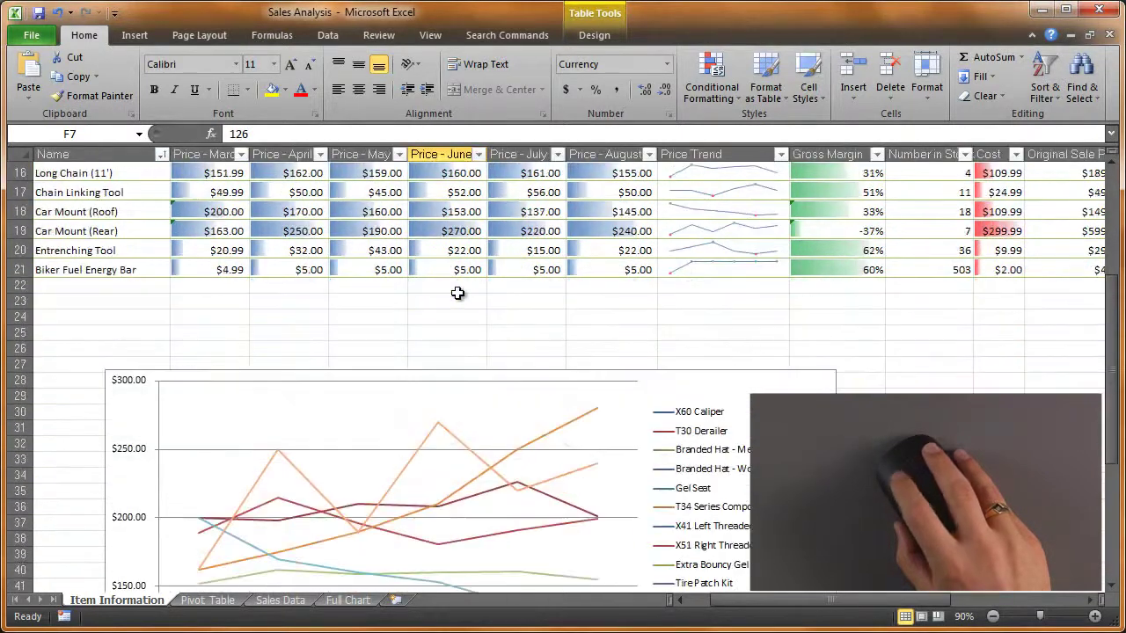
scroll(457, 292, "down", 6)
scroll(457, 295, "up", 10)
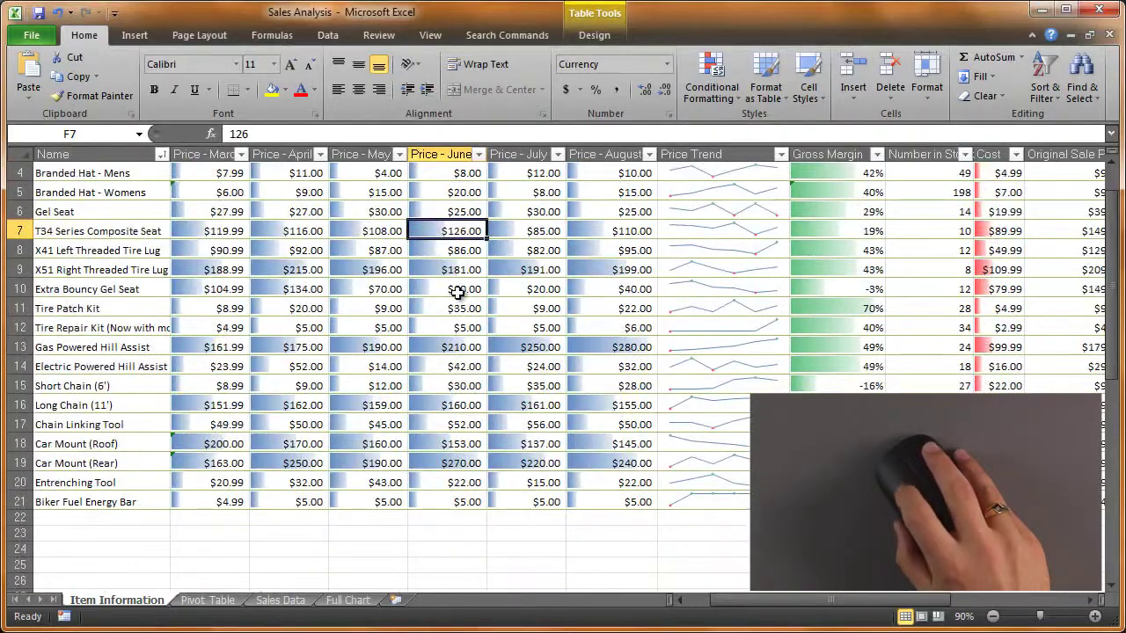
scroll(458, 292, "right", 6)
scroll(458, 292, "left", 6)
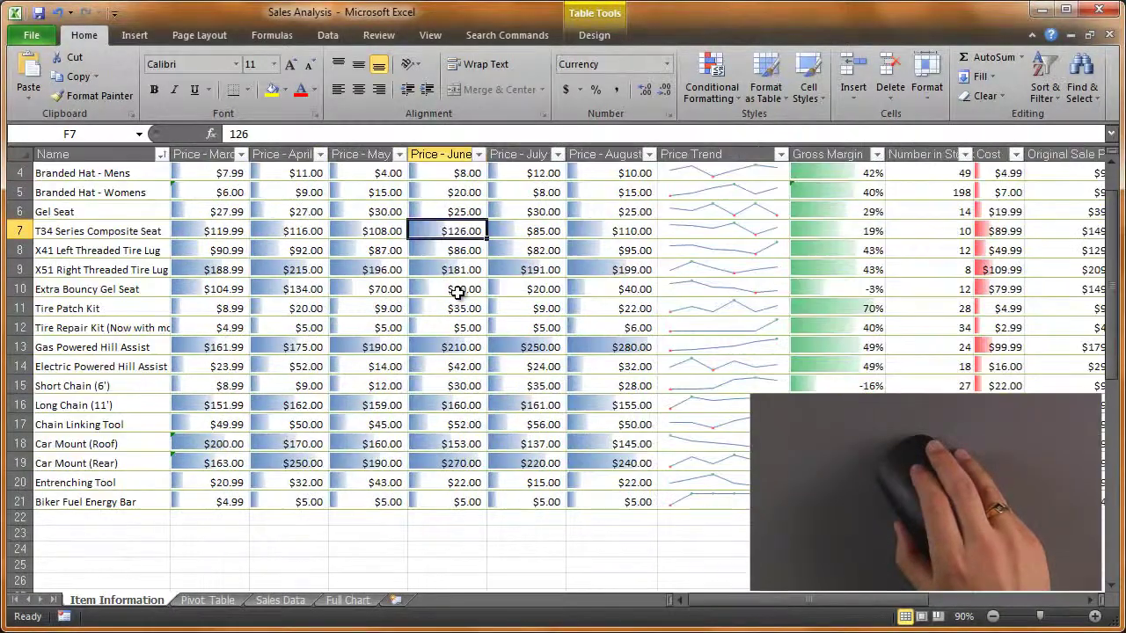
scroll(458, 292, "right", 8)
scroll(457, 295, "left", 8)
scroll(457, 295, "down", 2)
scroll(457, 295, "up", 3)
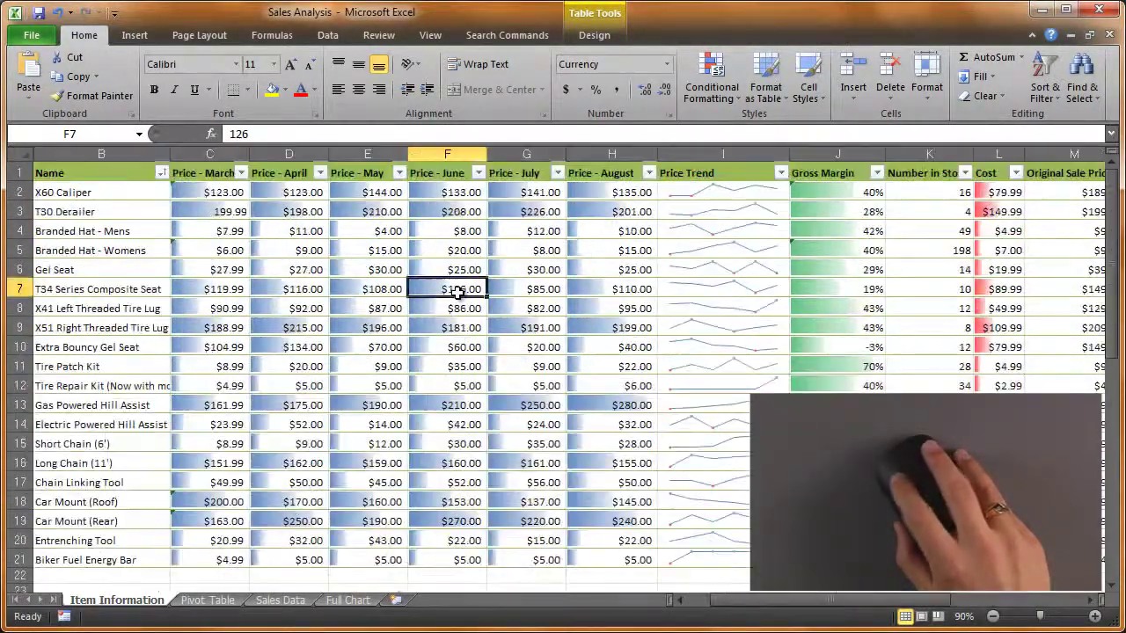
scroll(458, 293, "down", 5)
scroll(458, 293, "up", 3)
scroll(457, 293, "right", 10)
scroll(457, 295, "left", 2)
scroll(458, 297, "right", 1)
scroll(457, 297, "left", 8)
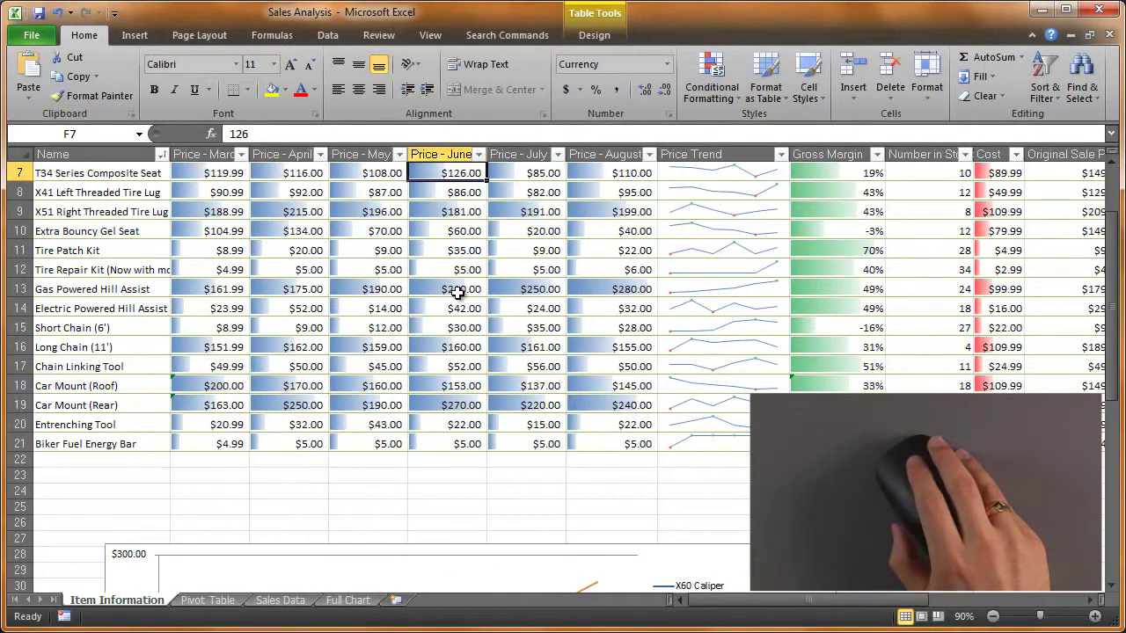
- Switch to the Sales Data sheet, scroll down the records, and select cell B4213
key("ctrl+Page_Down")
key("ctrl+Page_Down")
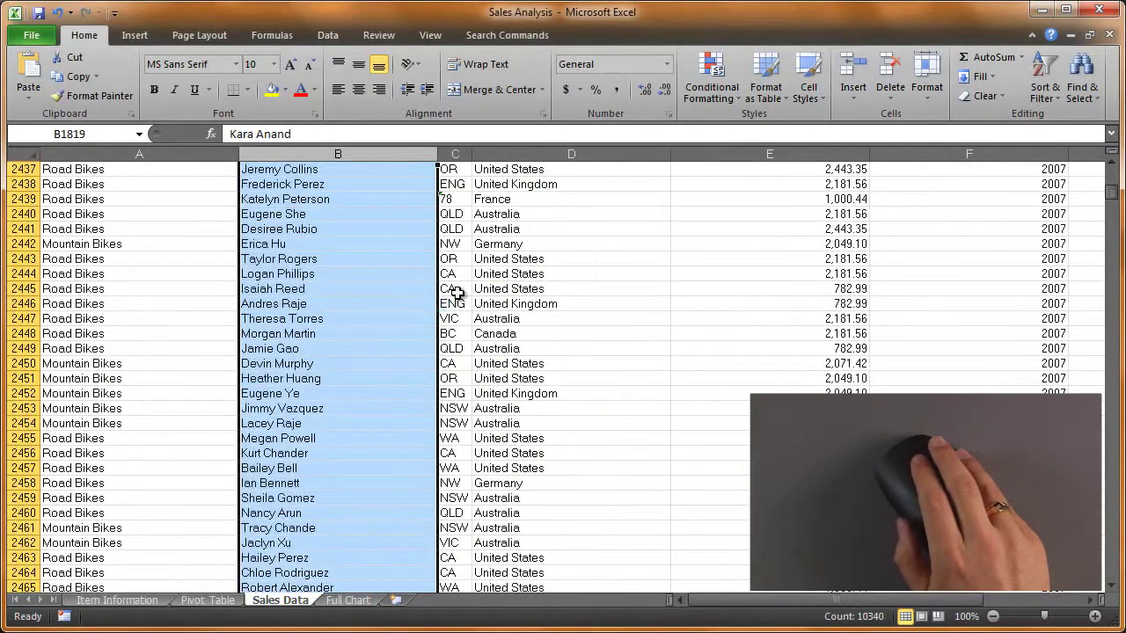
scroll(369, 301, "down", 4)
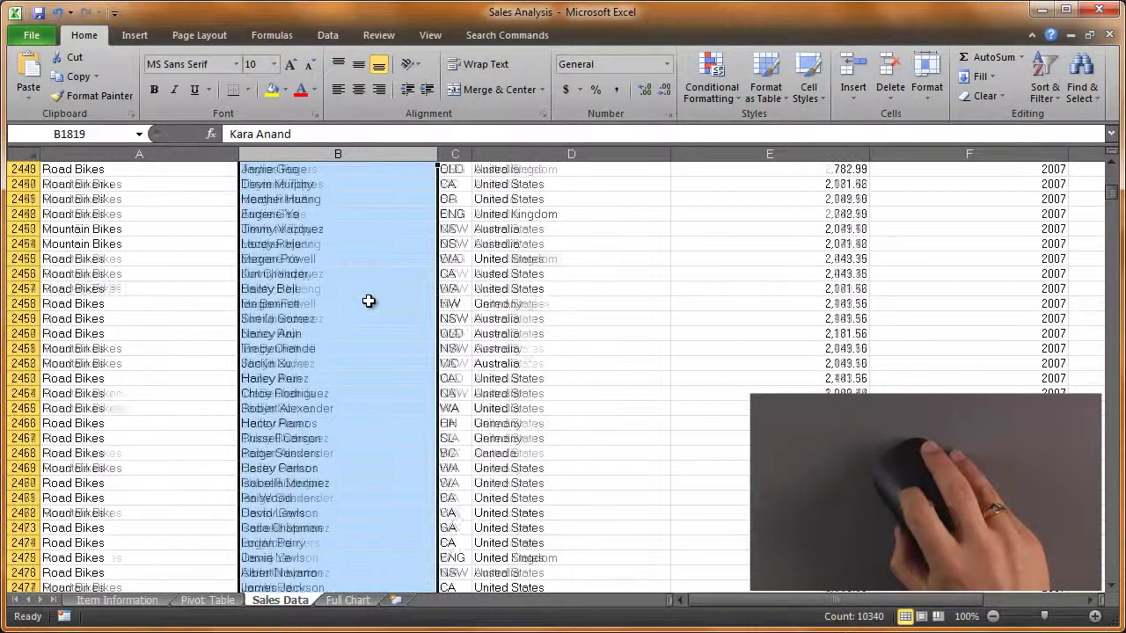
scroll(368, 301, "down", 5)
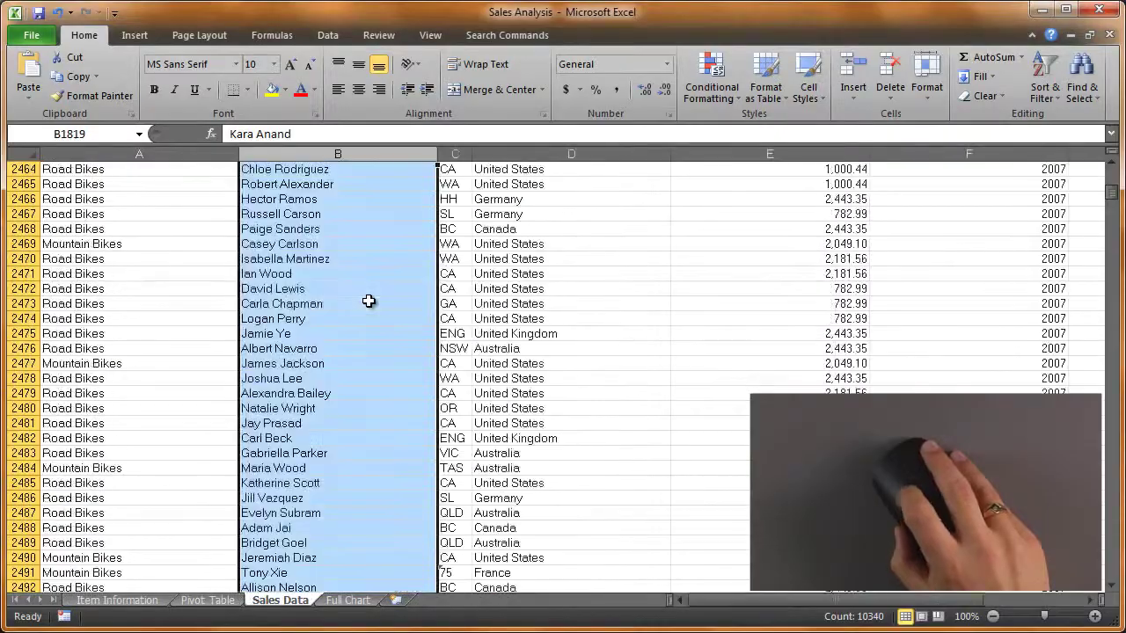
scroll(368, 301, "down", 3)
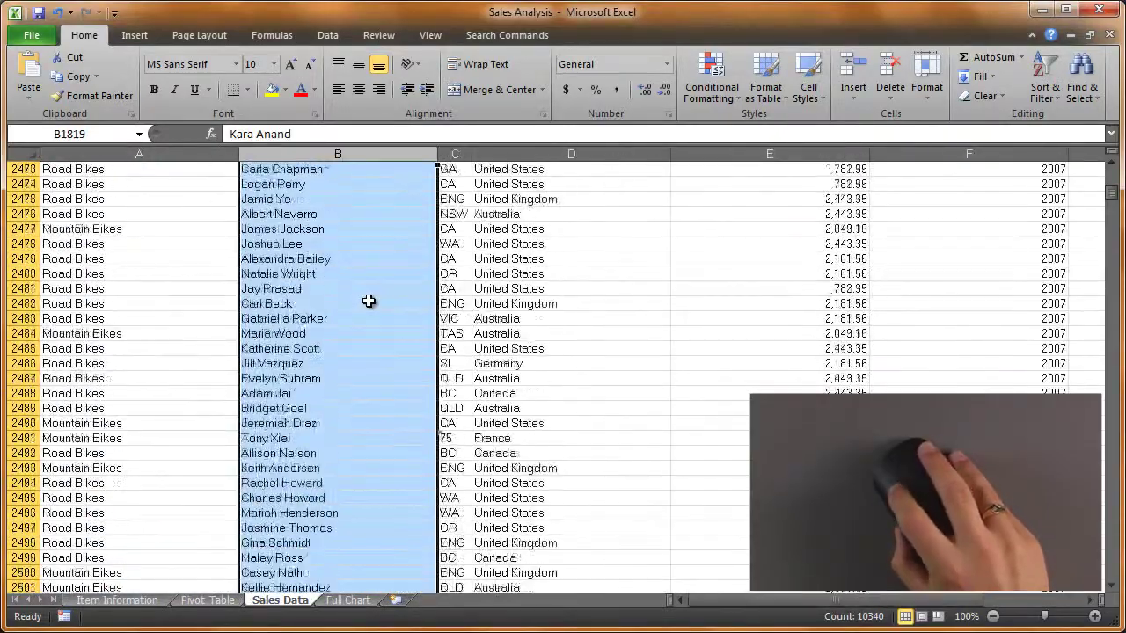
scroll(368, 301, "down", 15)
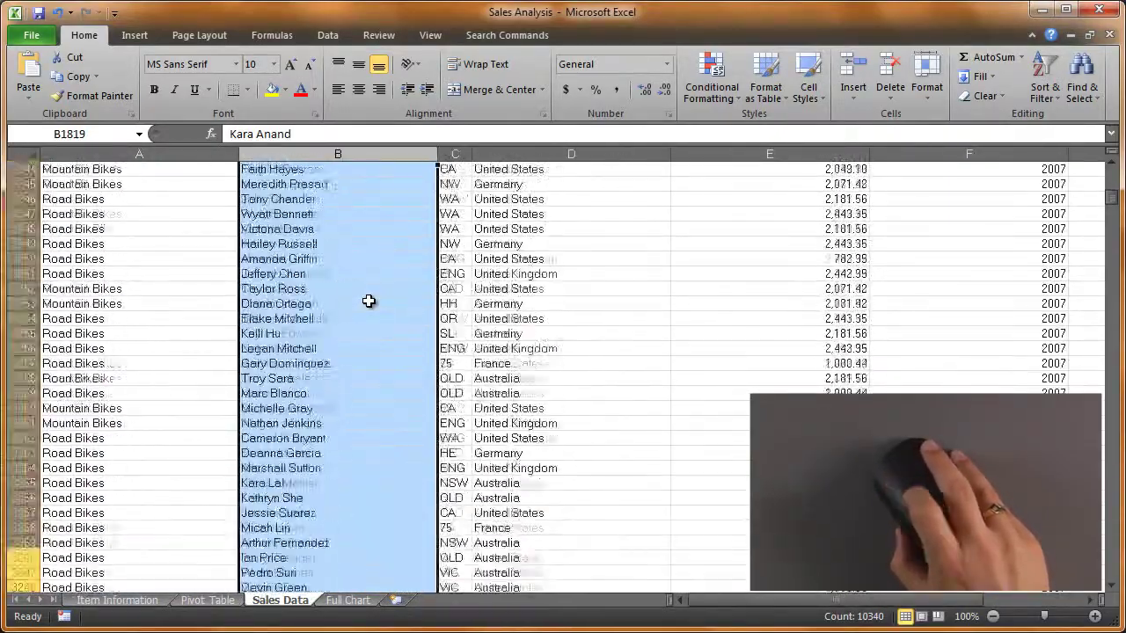
scroll(369, 301, "down", 20)
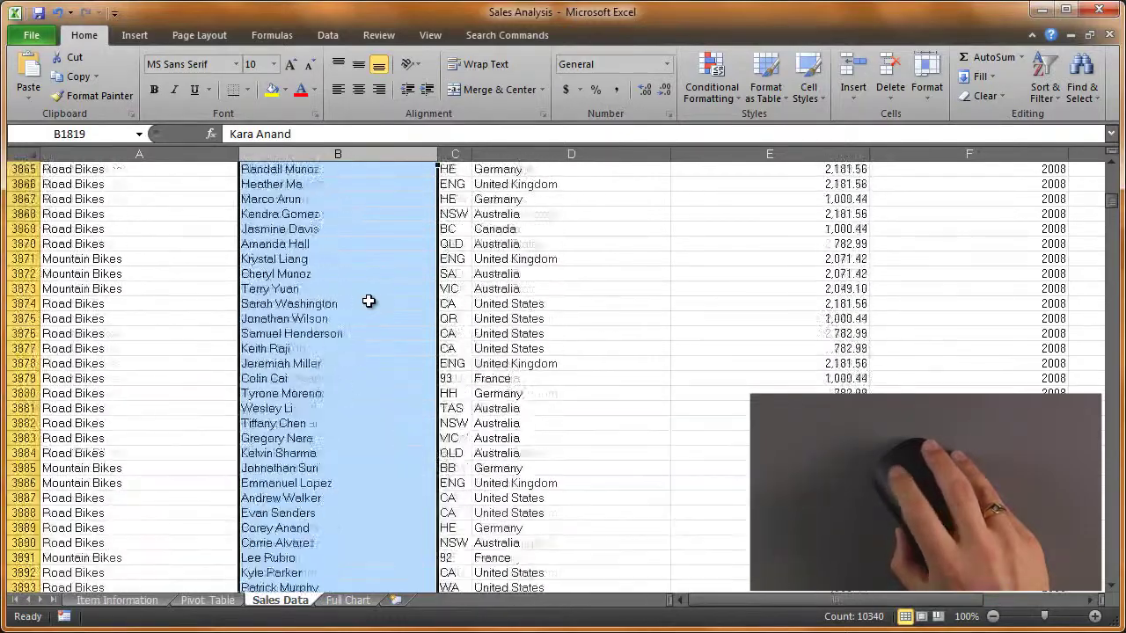
scroll(368, 301, "down", 20)
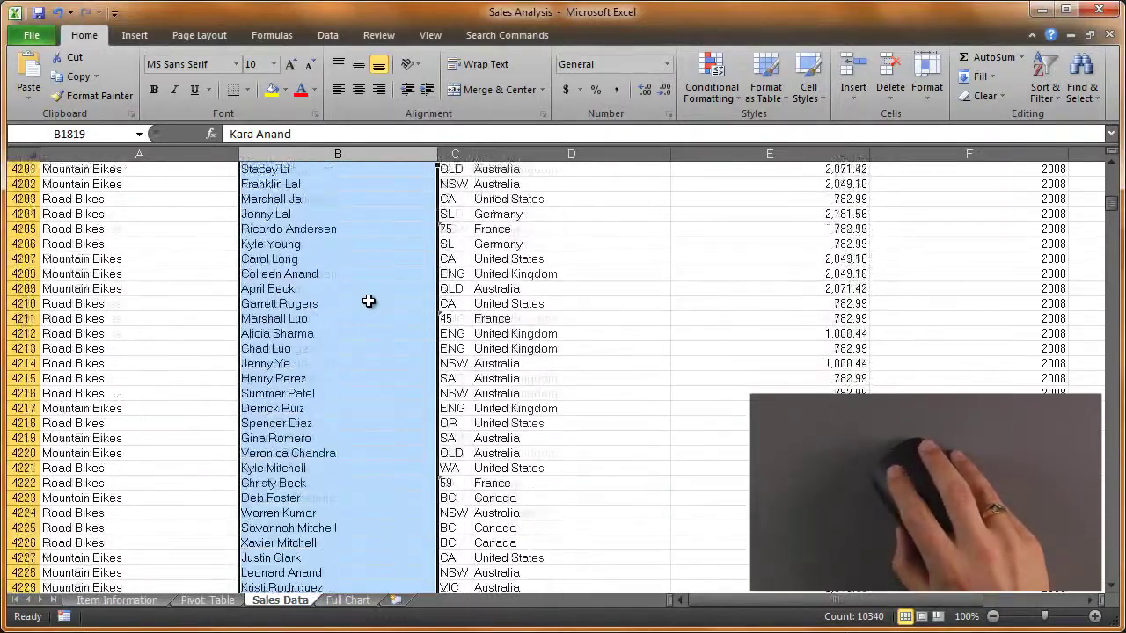
scroll(368, 301, "down", 1)
left_click(369, 301)
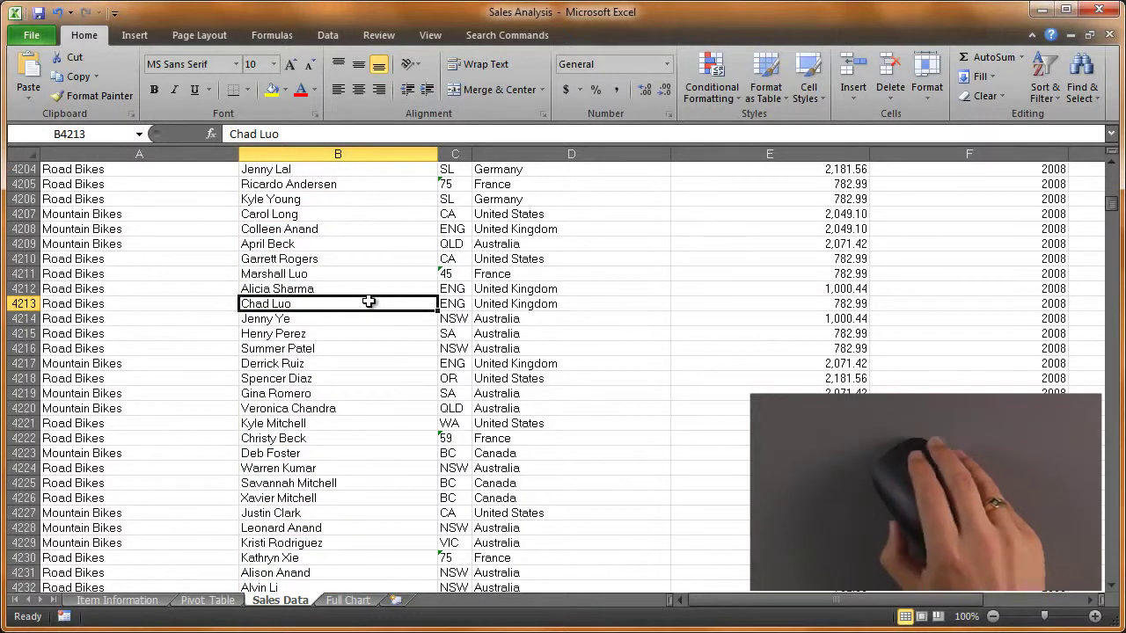
- Cycle through the Pivot Table, Item Information, Sales Data and Full Chart sheets using Ctrl+PgUp/PgDn
key("ctrl+Page_Up")
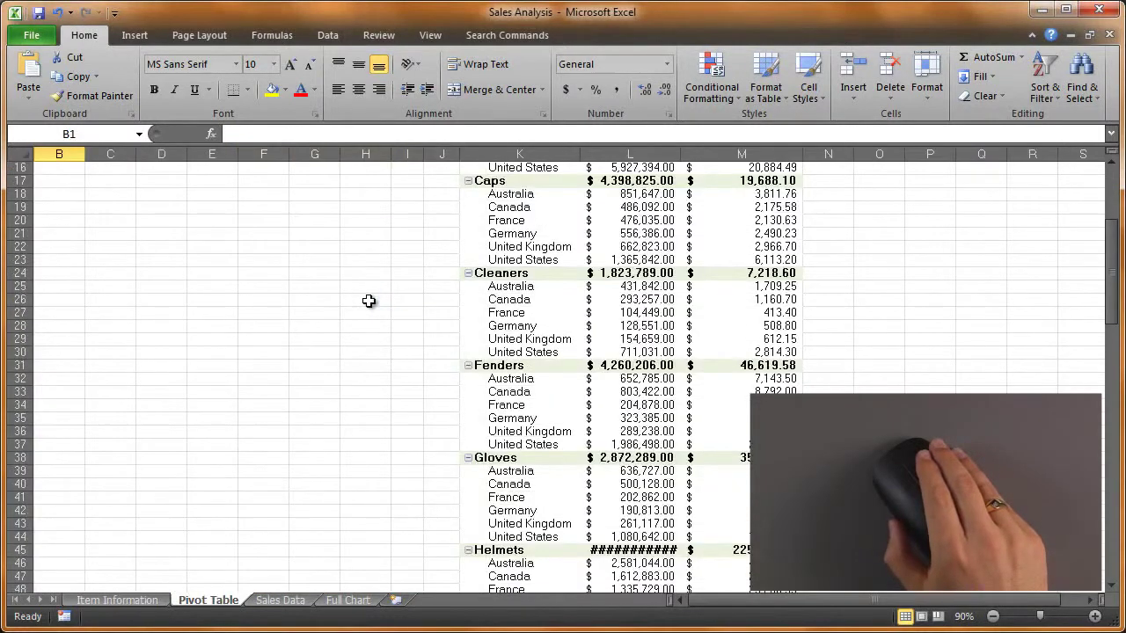
key("ctrl+Page_Up")
key("ctrl+Page_Down")
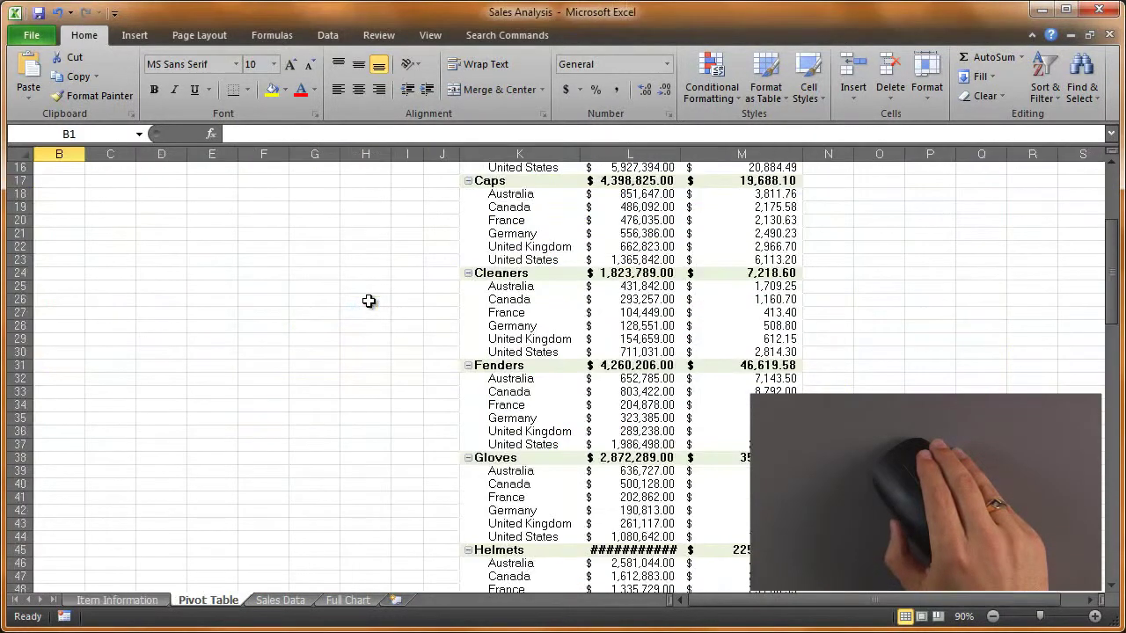
key("ctrl+Page_Down")
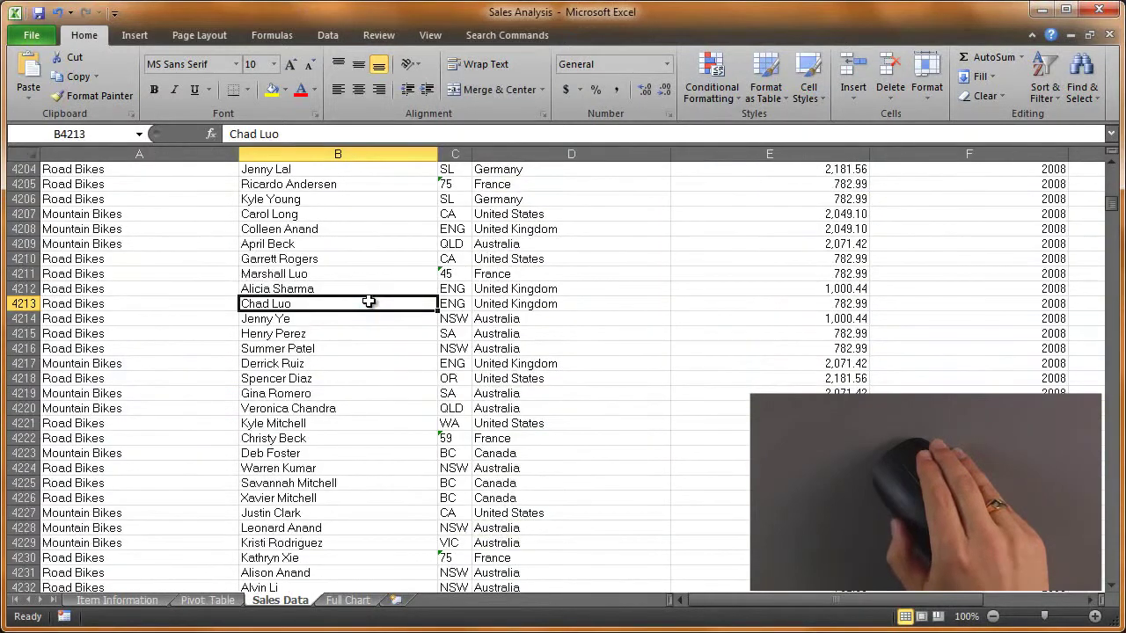
key("ctrl+Page_Down")
key("ctrl+Page_Up")
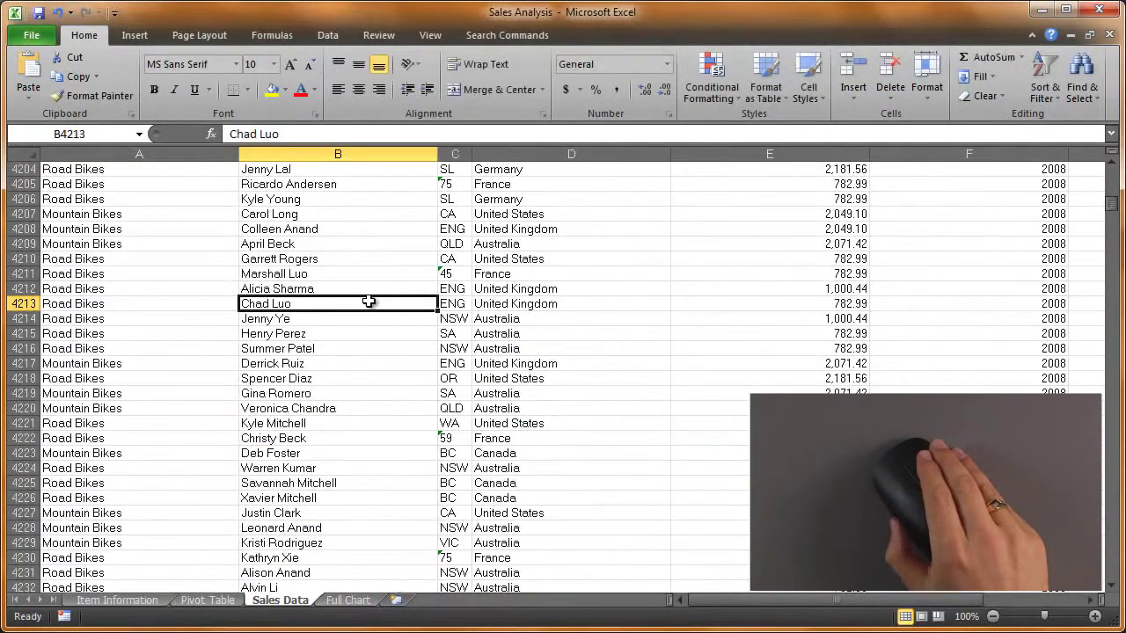
key("ctrl+Page_Up")
key("ctrl+Page_Up")
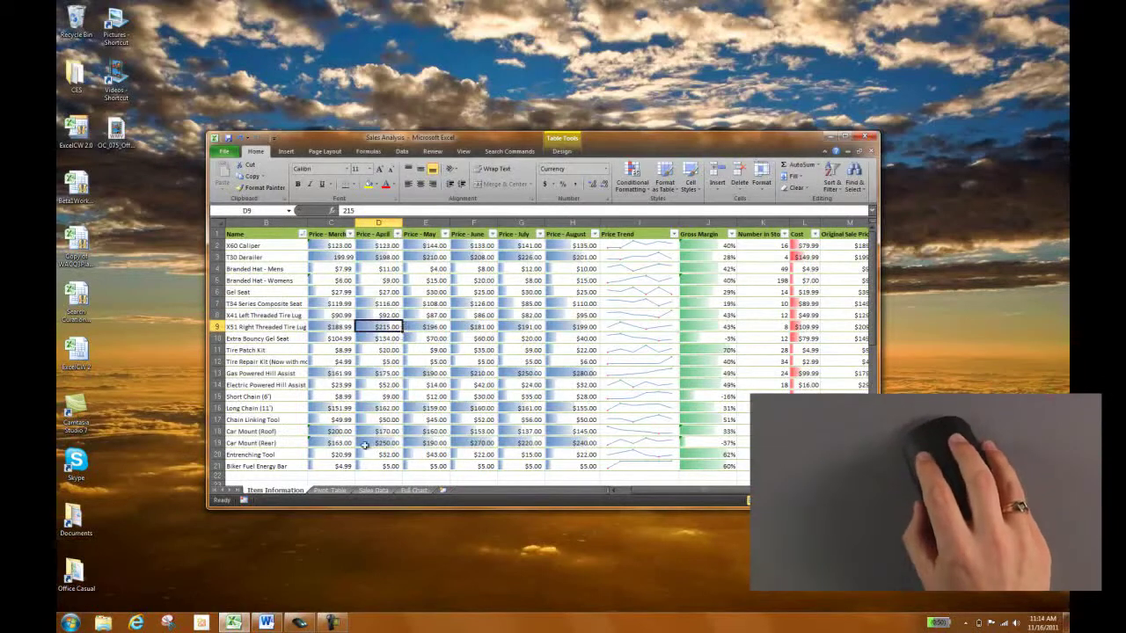
- Open the Touch Mouse demo, show the desktop, then bring the Sales Analysis window forward
left_click(300, 621)
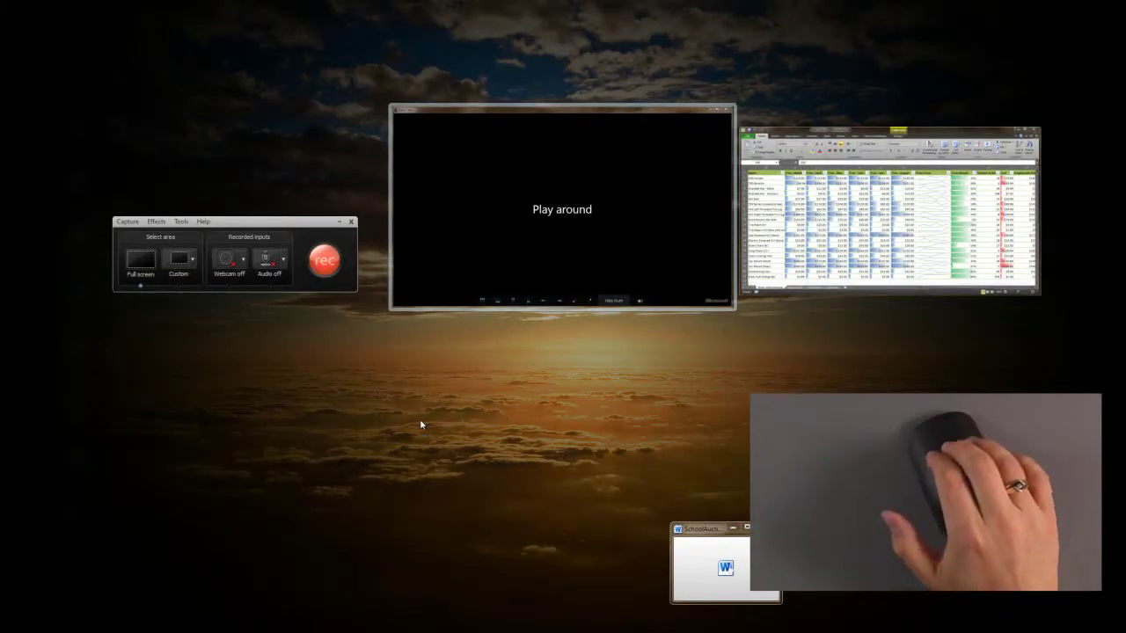
key("super+d")
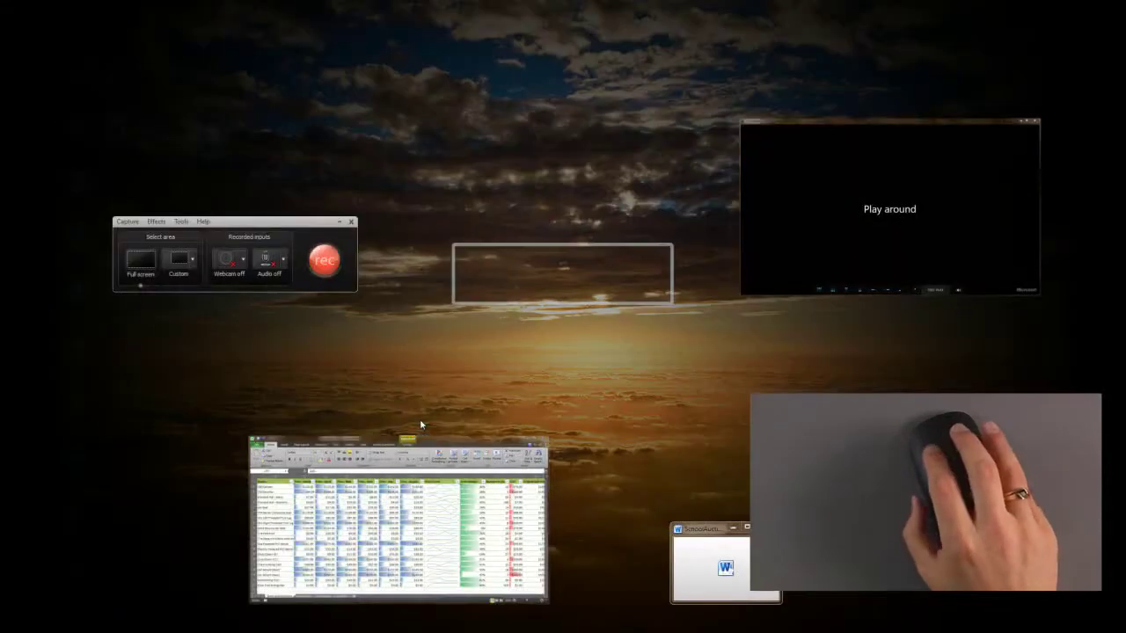
left_click(400, 463)
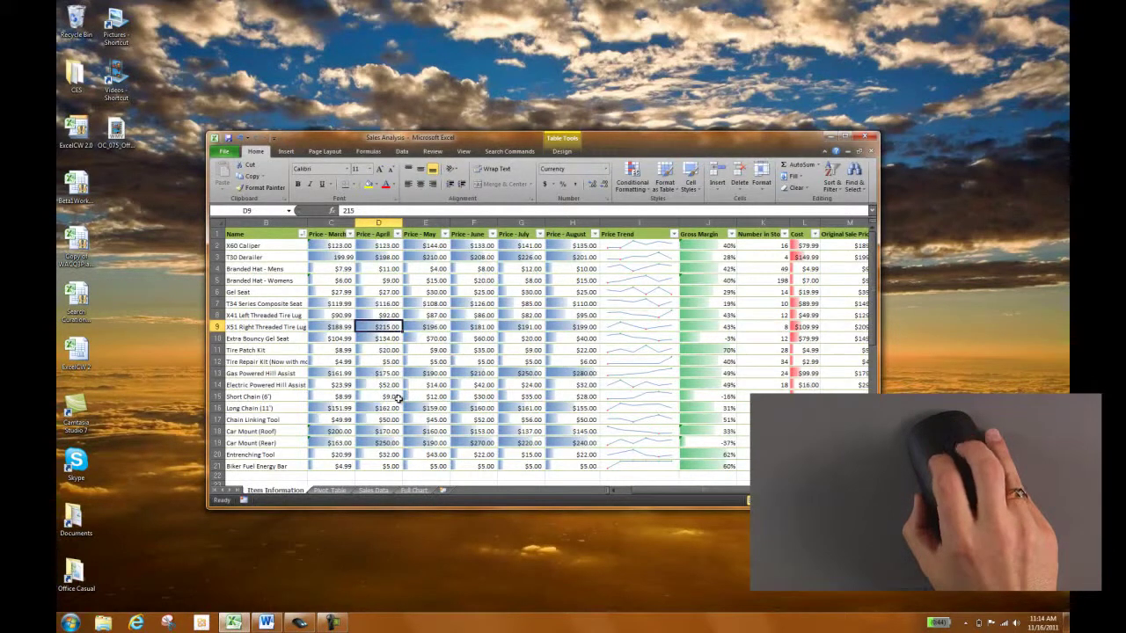
- Maximize the Sales Analysis window with Win+Up, then minimize it with Win+Down
key("super+Up")
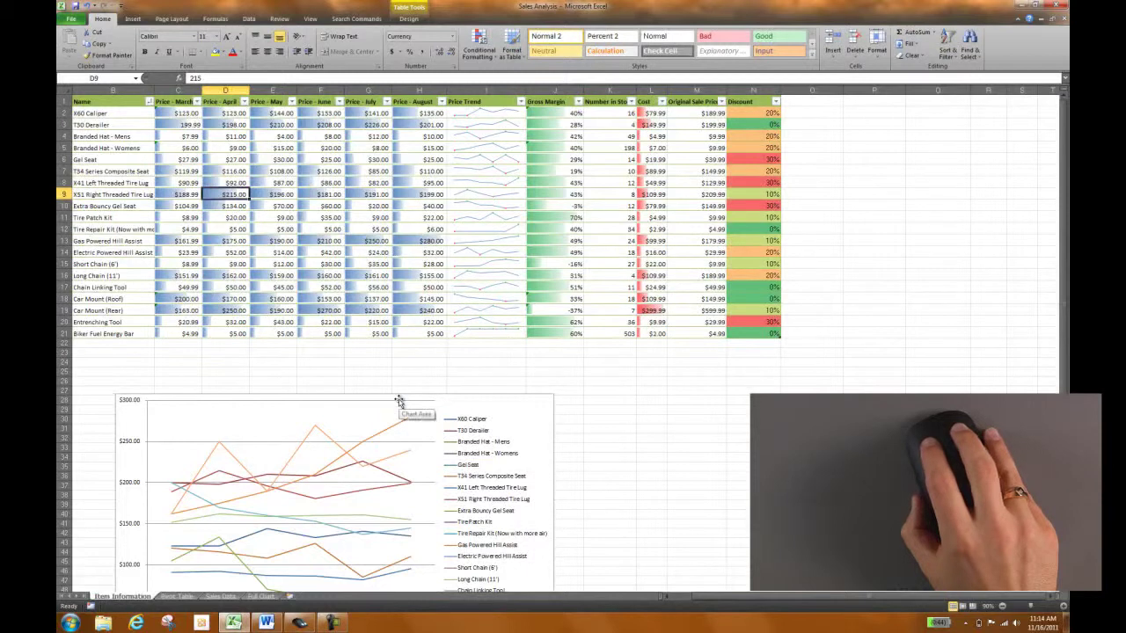
key("super+Down")
key("super+Down")
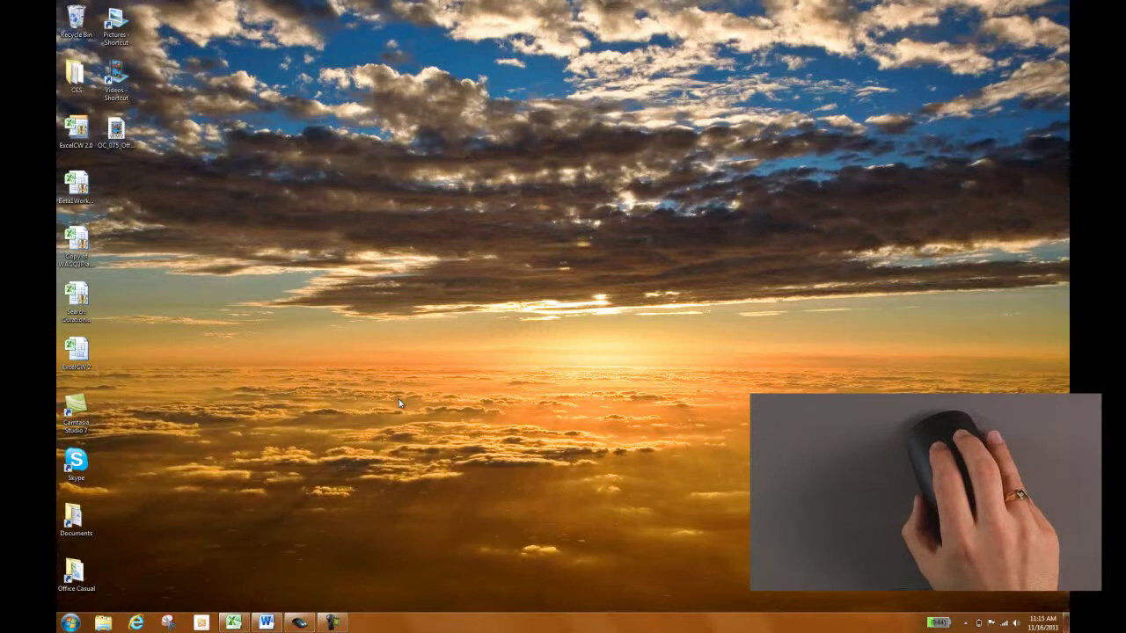
- Bring up the SchoolAuction document, select 'Annual choral concerts', and restore Word to a floating window
mouse_move(233, 622)
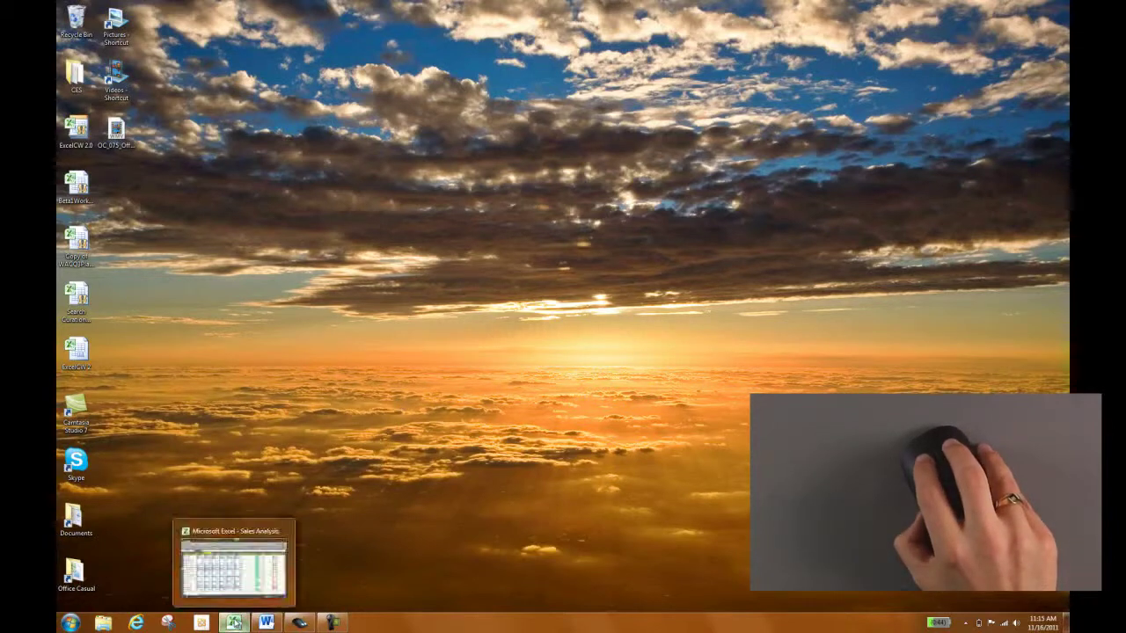
left_click(266, 623)
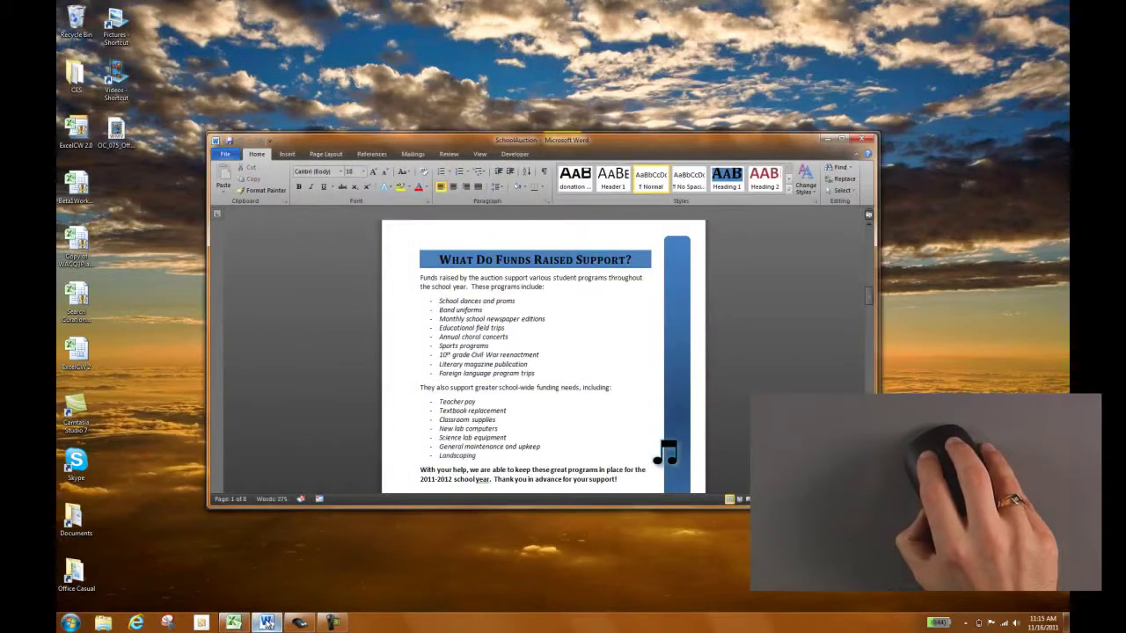
left_click(372, 339)
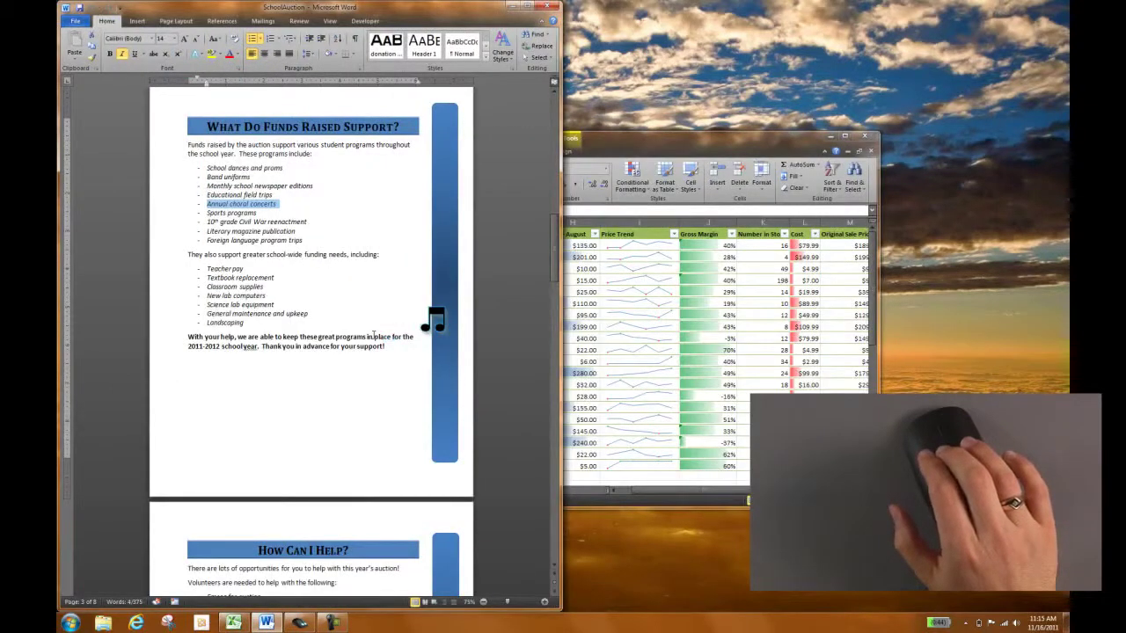
key("super+Down")
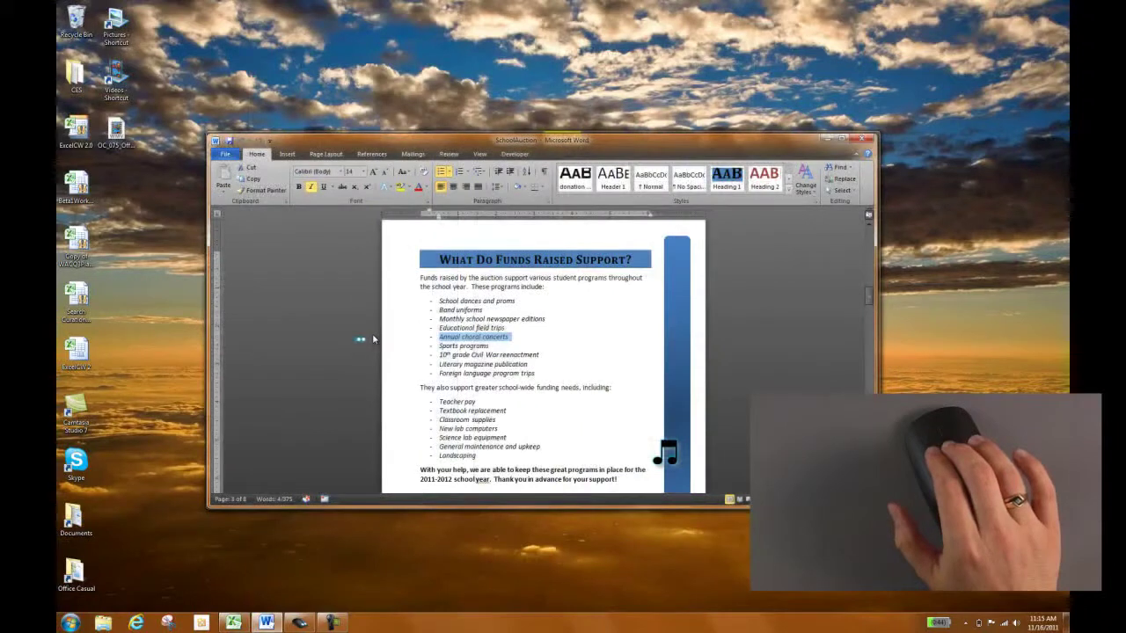
- Snap Word to the right half and Excel to the left half of the screen
key("super+Right")
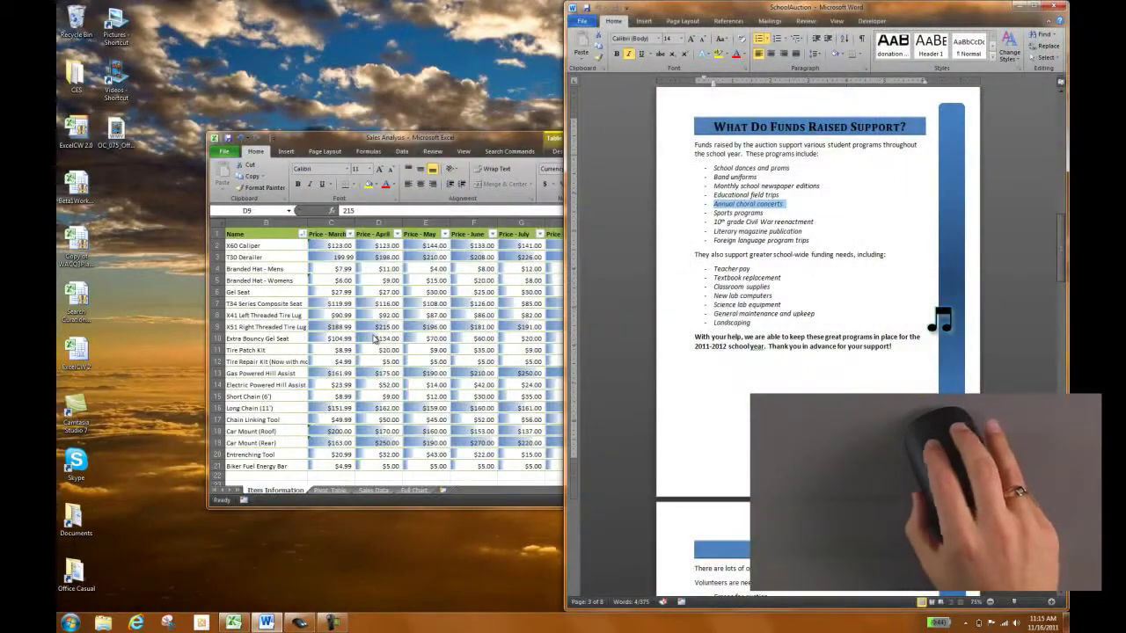
left_click(373, 334)
key("super+Left")
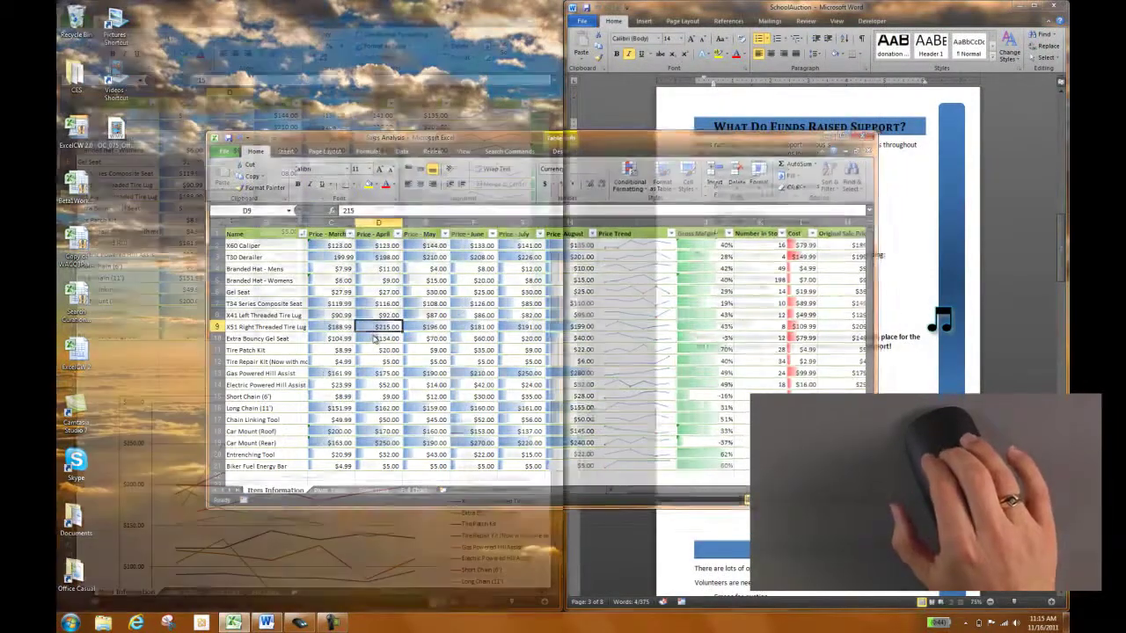